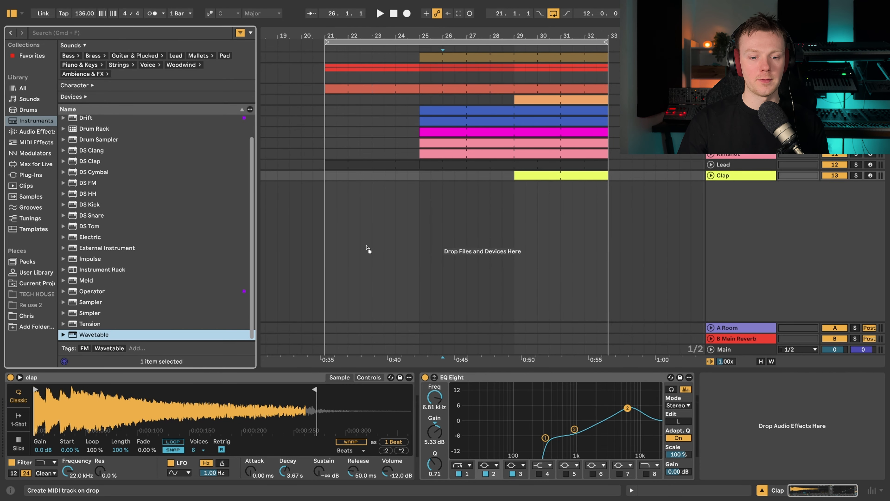
Load Wavetable onto a new MIDI track and set oscillator 1's wavetable position to 76%
left_click_drag(369, 243, 369, 243)
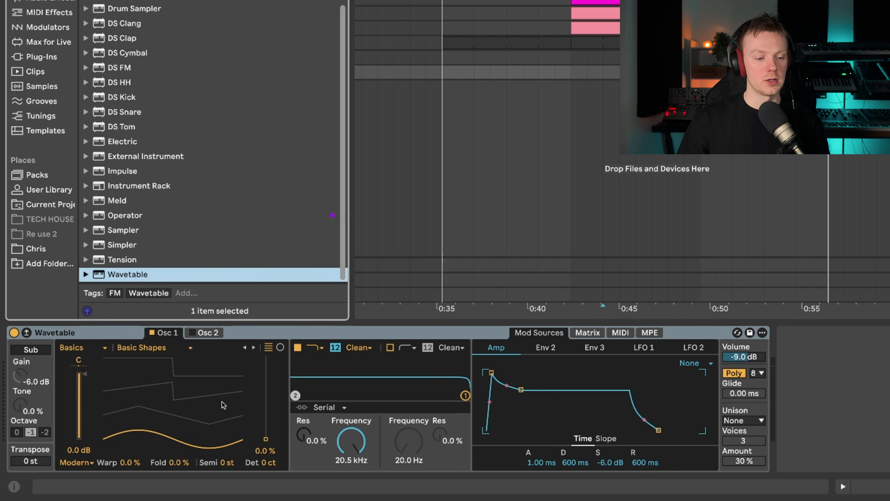
left_click_drag(266, 439, 265, 376)
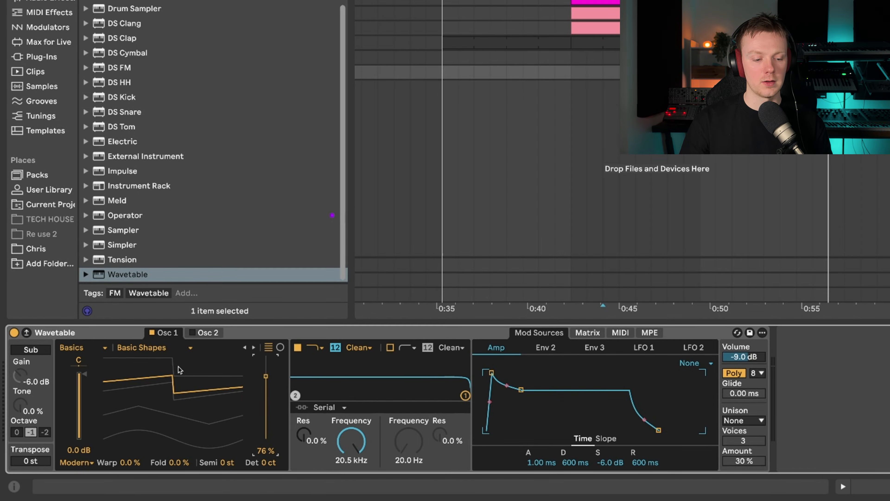
Change filter 1 to a band-pass with the 24 dB slope and the OSR circuit
left_click(317, 348)
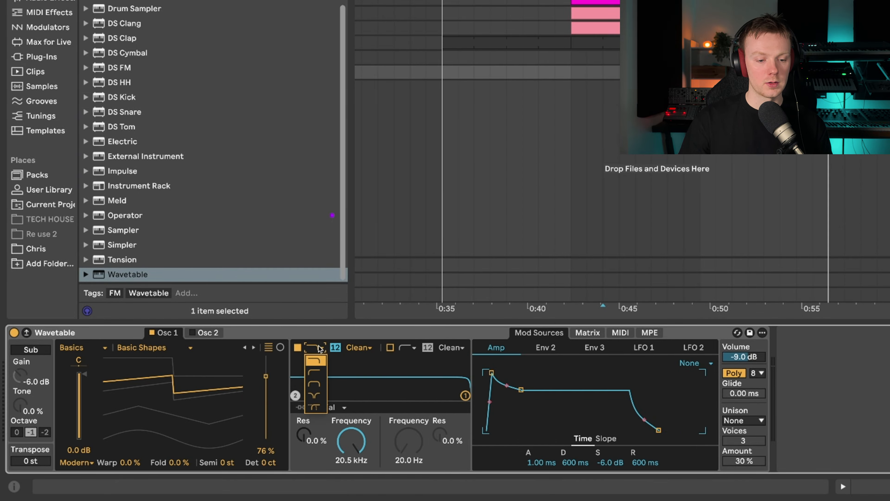
left_click(320, 383)
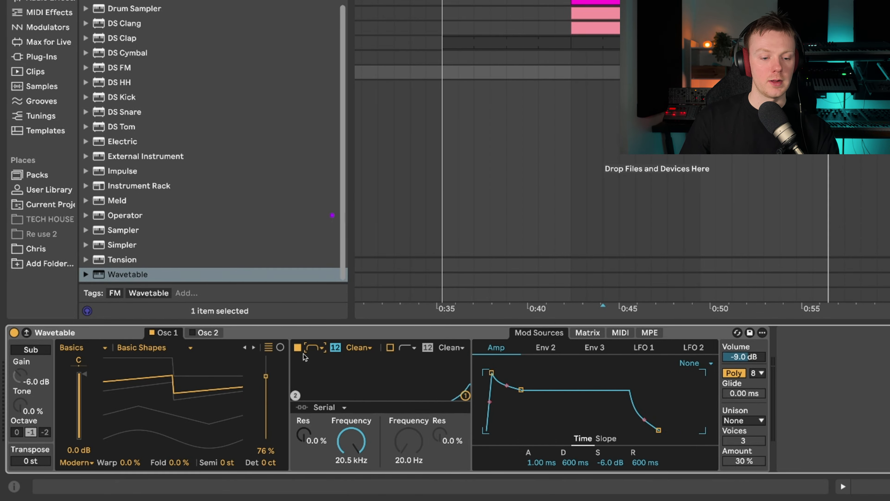
left_click(336, 351)
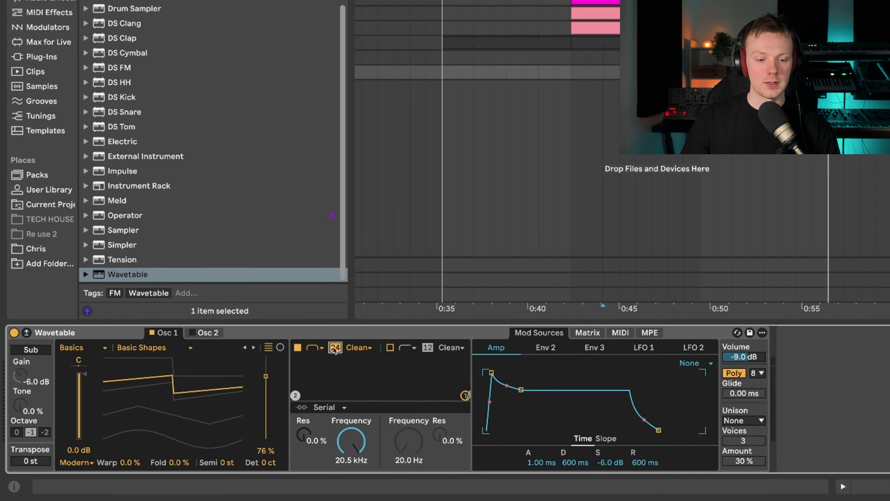
left_click(364, 348)
left_click(365, 371)
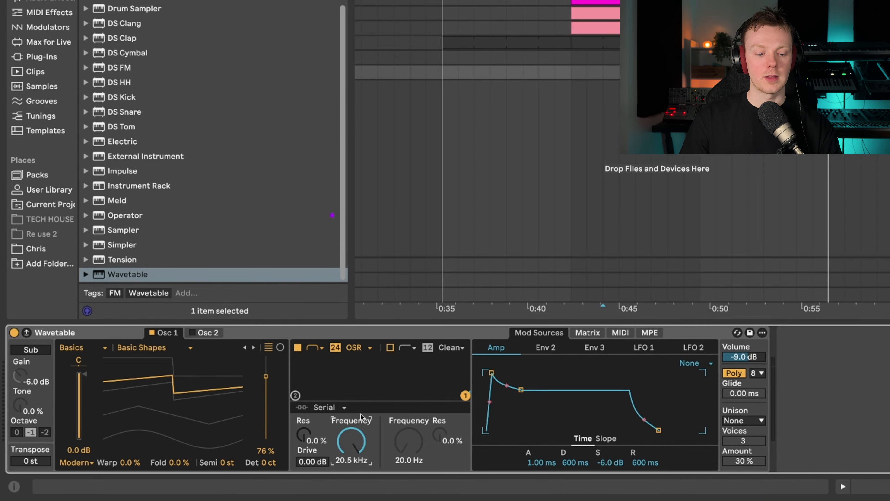
Set filter 1's frequency to 280 Hz, resonance to 118% and drive to 13.7 dB
left_click_drag(360, 435, 359, 459)
left_click_drag(319, 442, 319, 413)
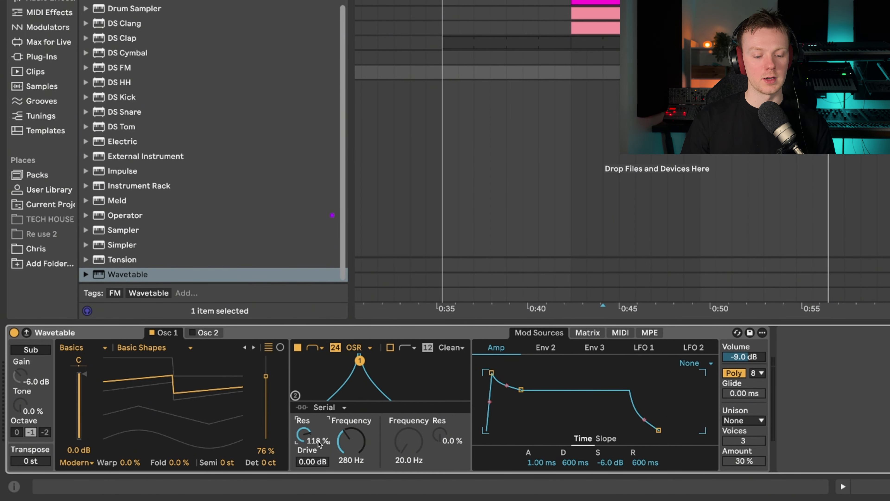
left_click(309, 462)
type("13.7")
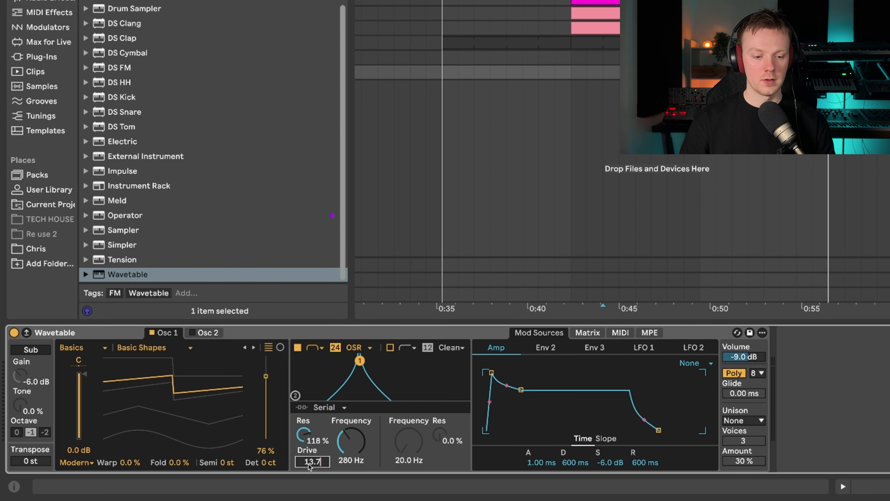
key("Return")
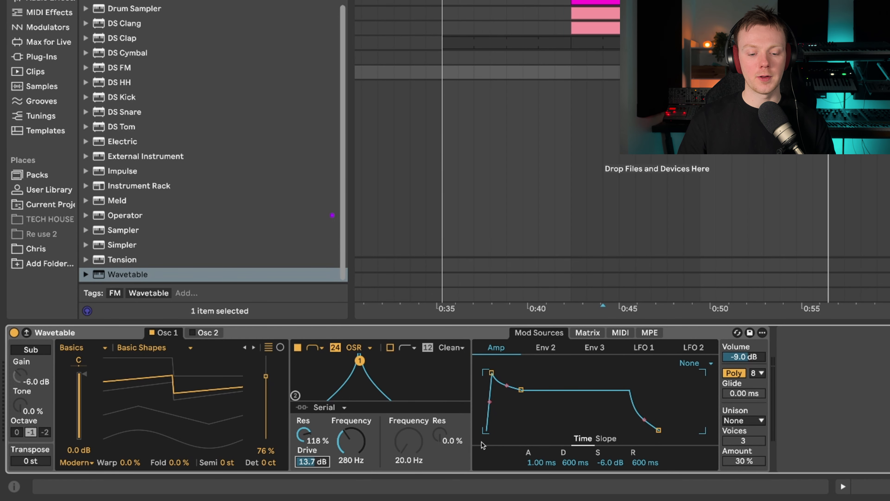
Set the amp envelope's decay to 174 ms, sustain to -7 dB and release to 1.5 ms
left_click(567, 464)
type("174")
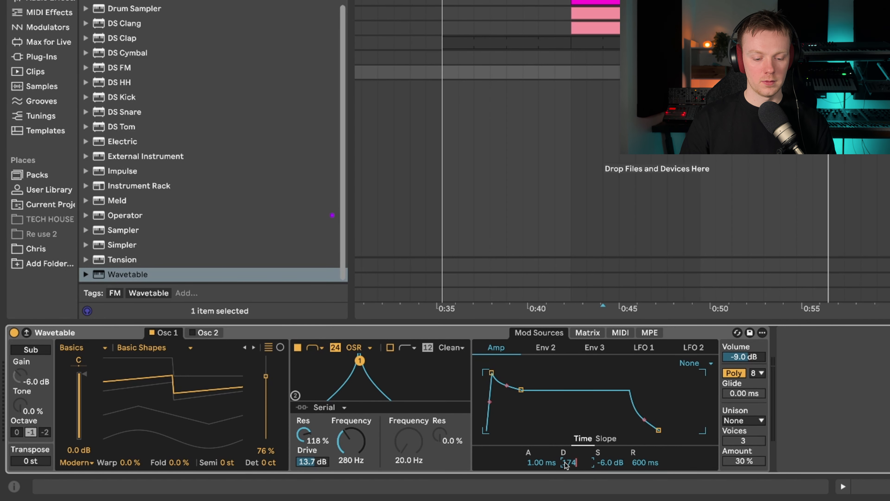
key("Return")
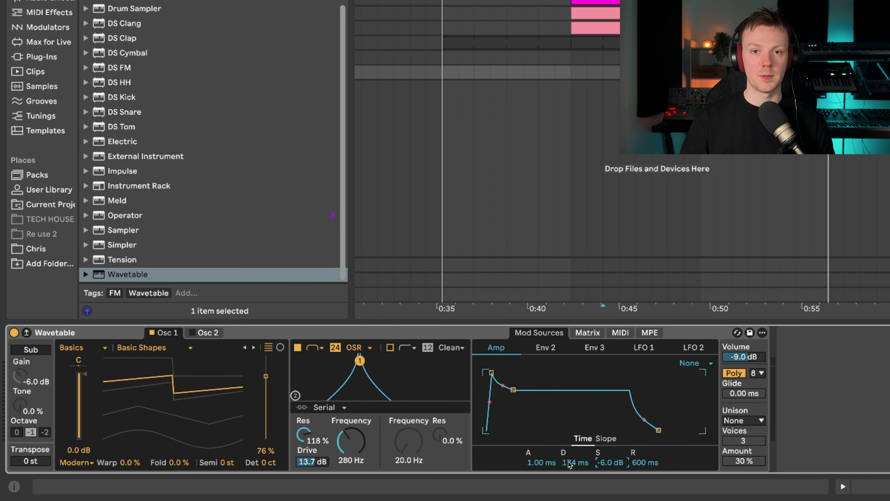
left_click(603, 464)
type("-7")
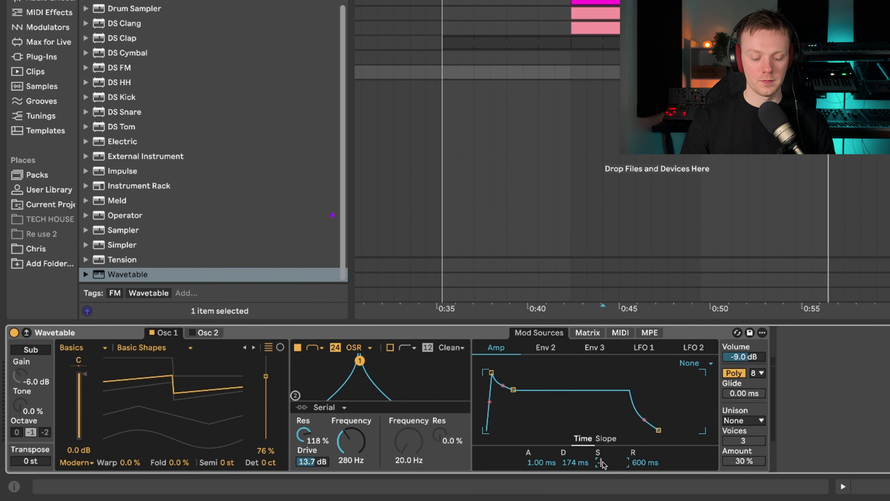
key("Return")
left_click(644, 463)
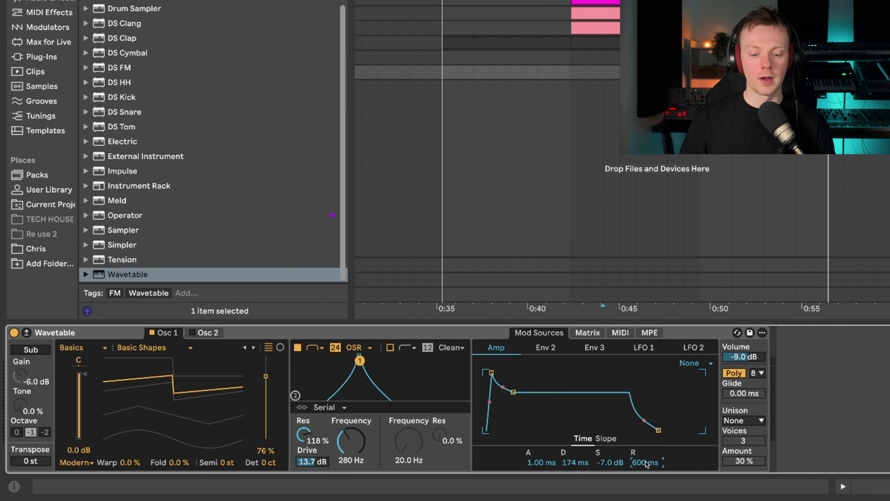
type("1.5")
key("Return")
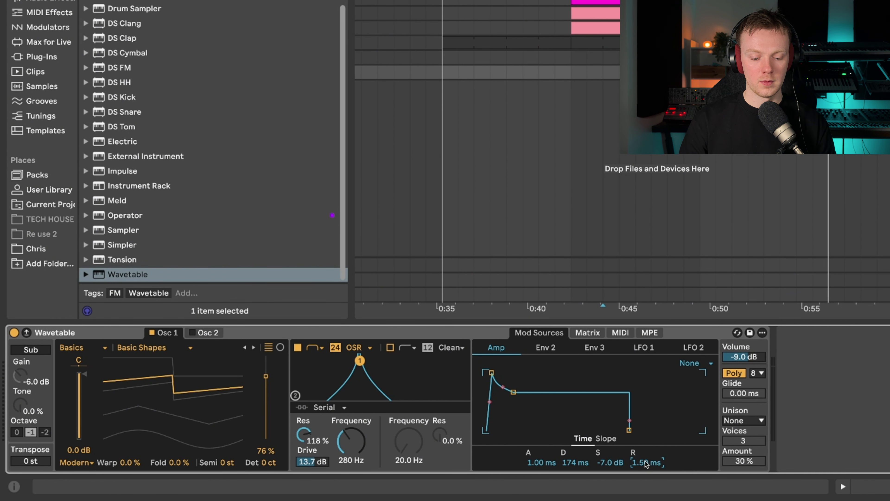
Set envelope 2's decay to 281 ms, sustain to 0% and release to 16 ms
left_click(545, 347)
left_click(606, 462)
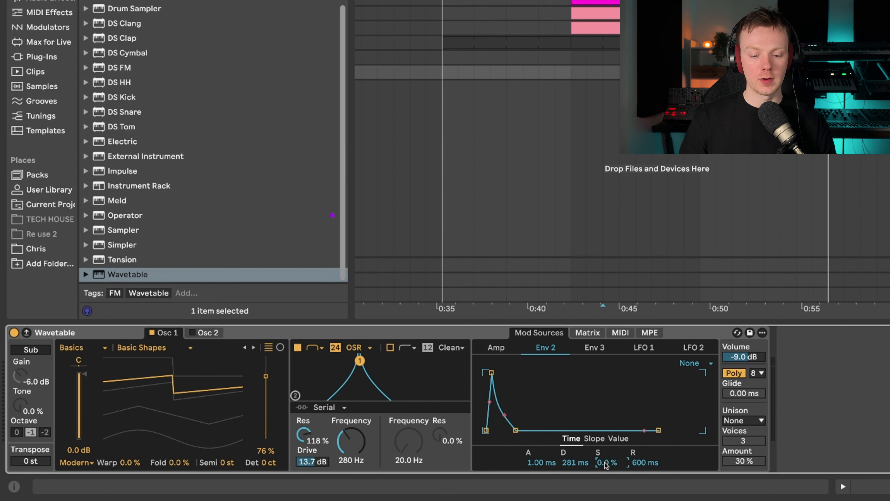
left_click(638, 464)
type("16")
key("Return")
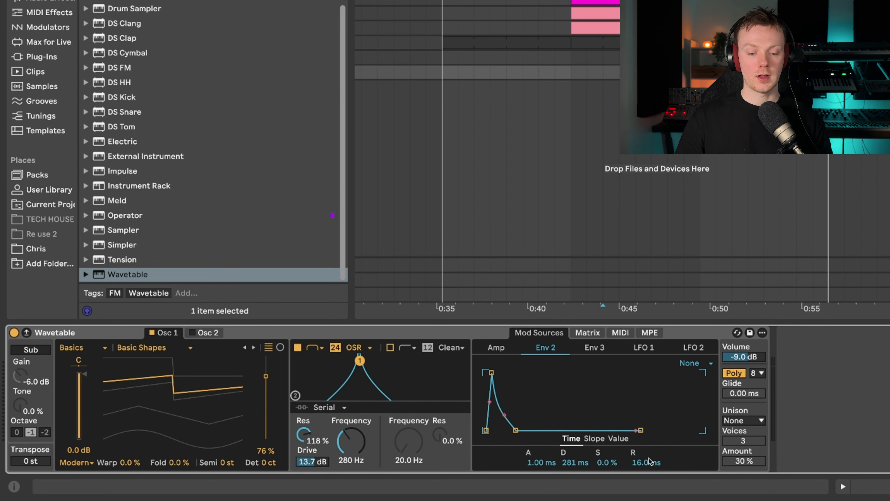
Modulate filter 1's frequency with envelope 2 by an amount of 11 in the modulation matrix
left_click(588, 333)
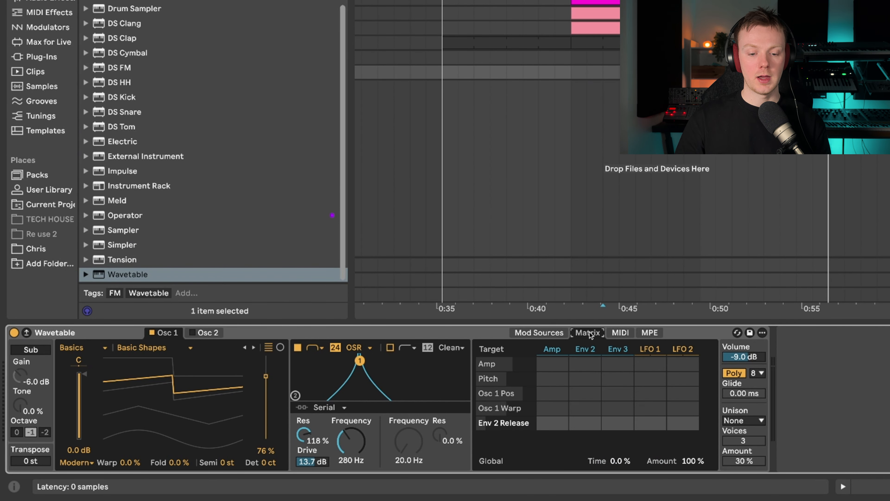
left_click(352, 441)
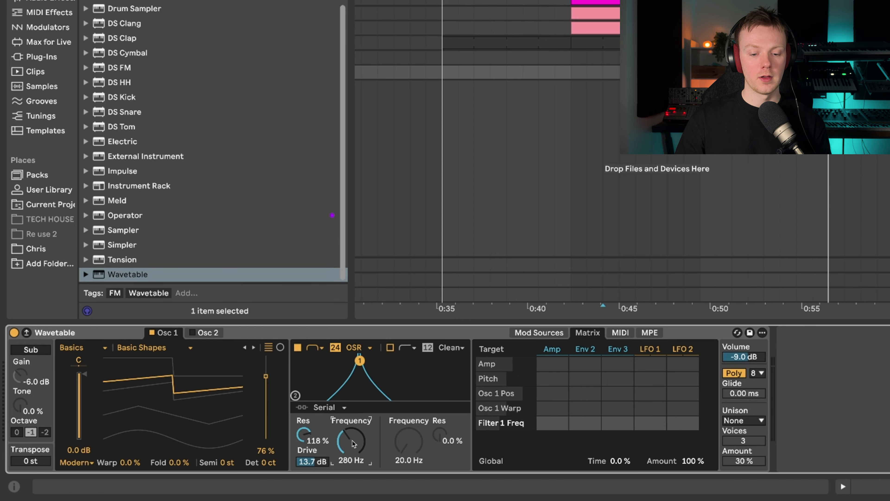
left_click(583, 426)
type("1")
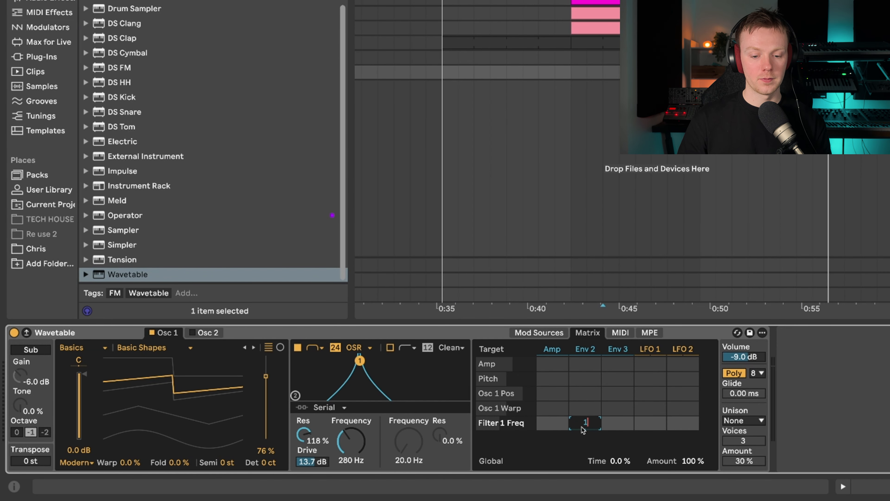
type("1")
key("Return")
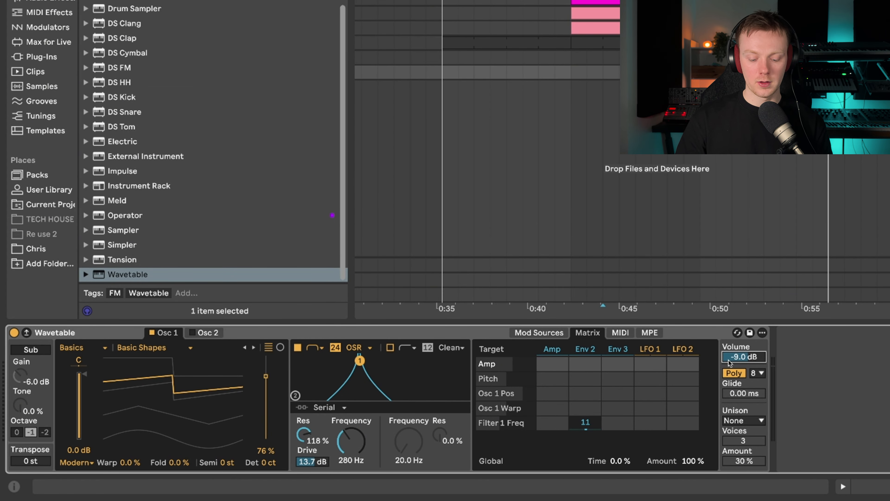
Set Wavetable's volume to -5 dB and switch it to Mono with a 180 ms glide
type("-5")
key("Return")
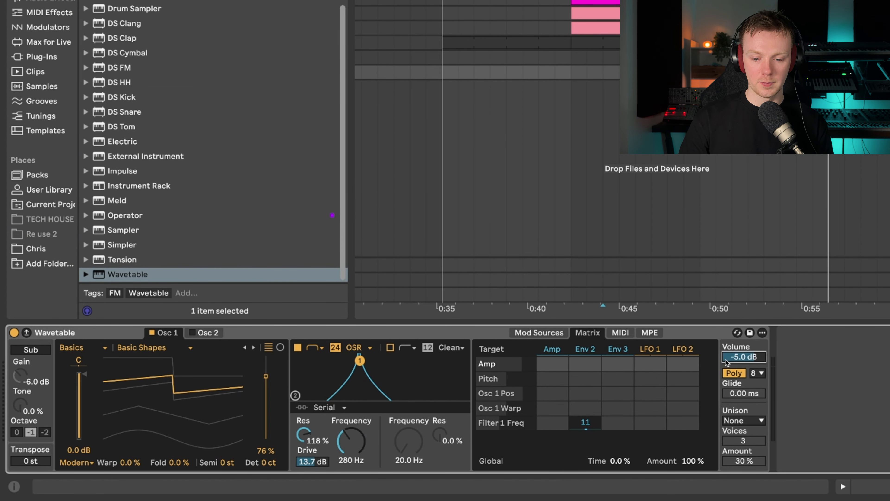
left_click(735, 374)
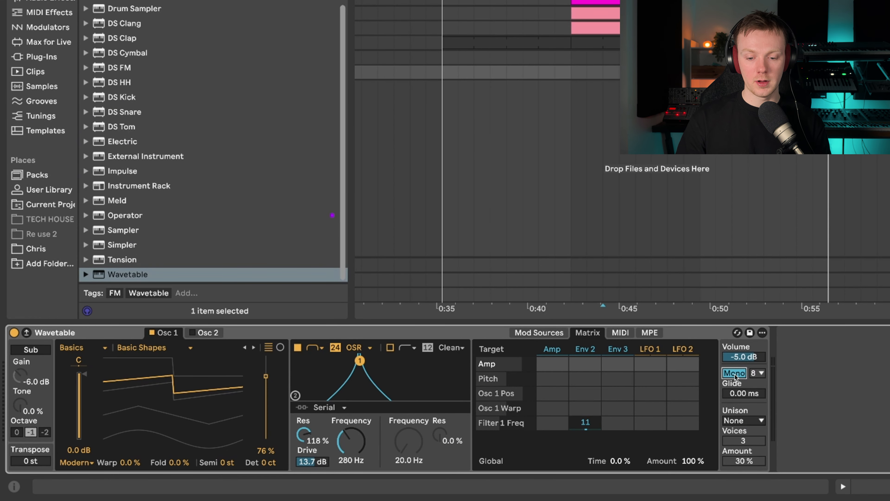
left_click(740, 393)
type("180")
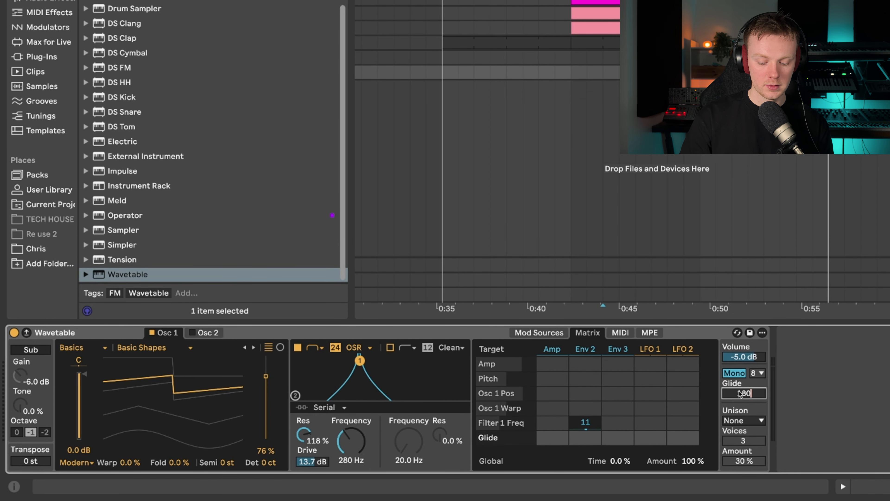
key("Return")
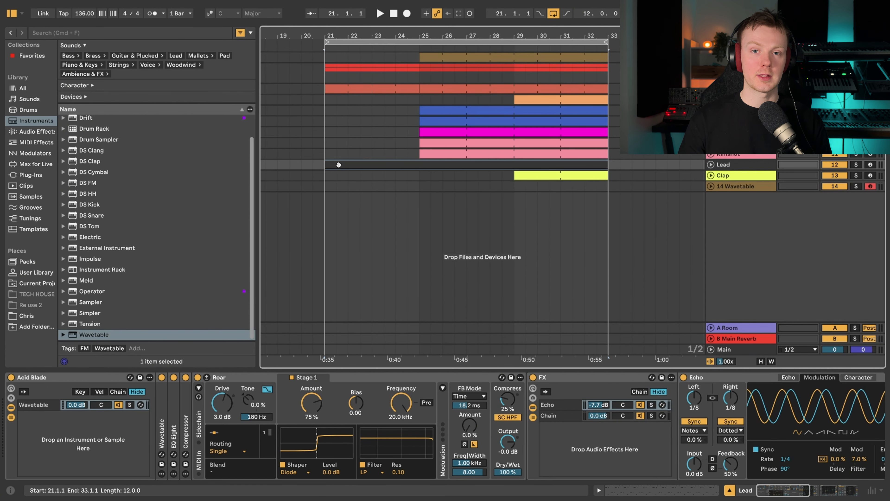
Solo the Wavetable track and play it back to audition the sound
left_click(336, 186)
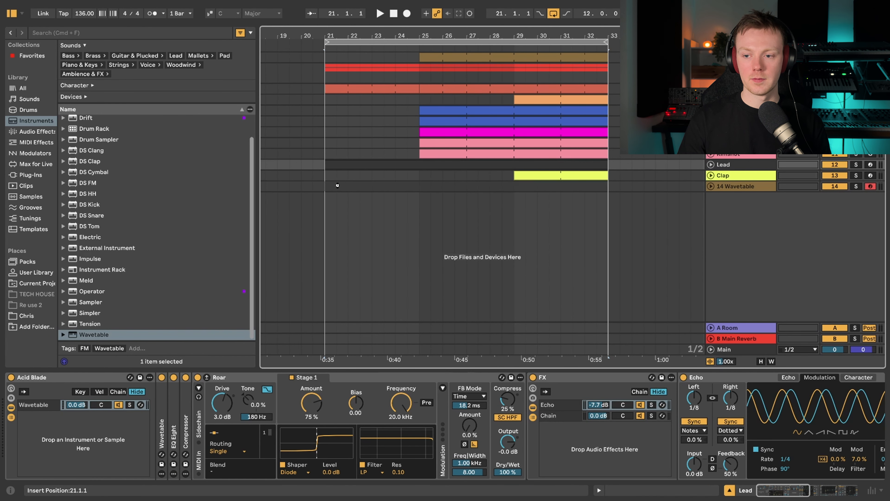
left_click(856, 187)
key("space")
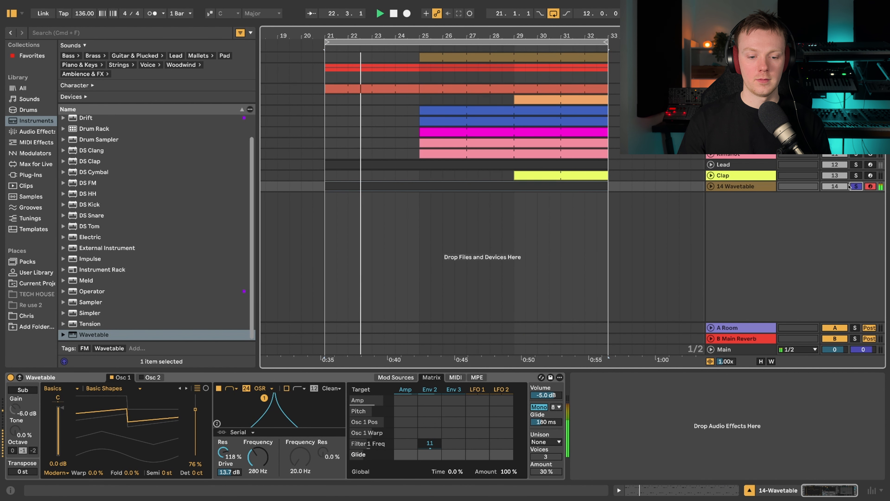
key("space")
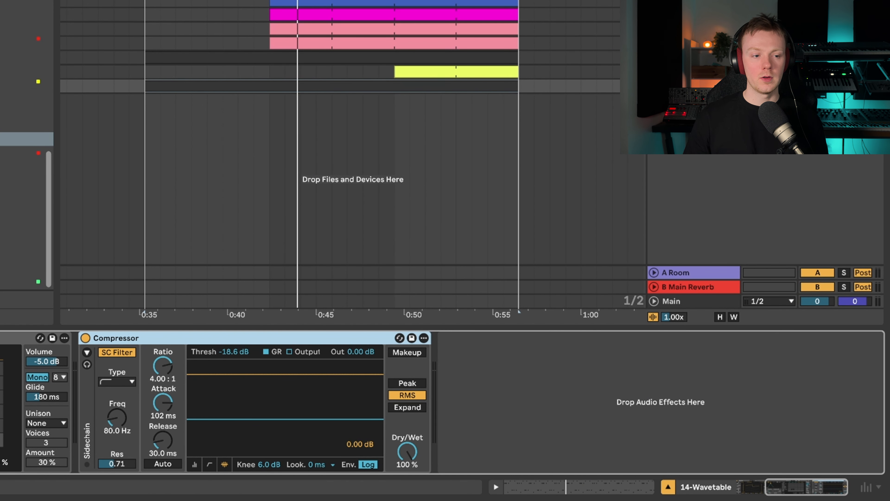
Add Roar after the Compressor and set its routing to Single
left_click_drag(14, 139, 505, 367)
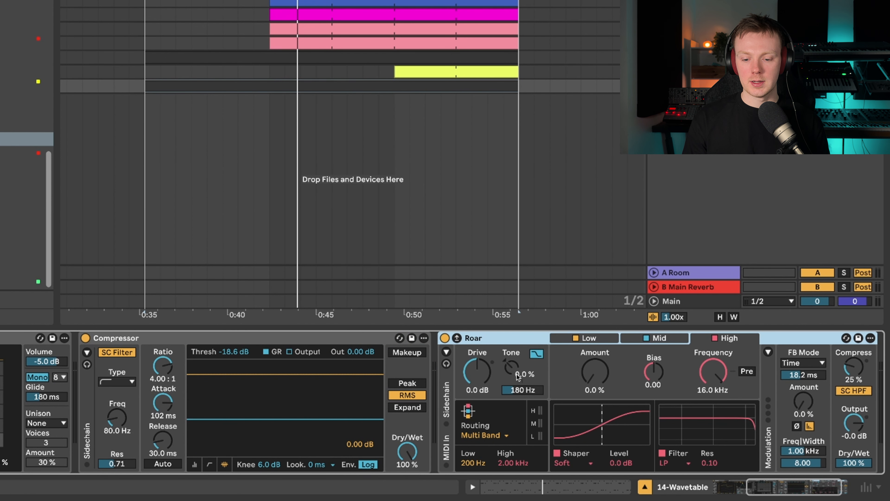
left_click(500, 435)
left_click(489, 359)
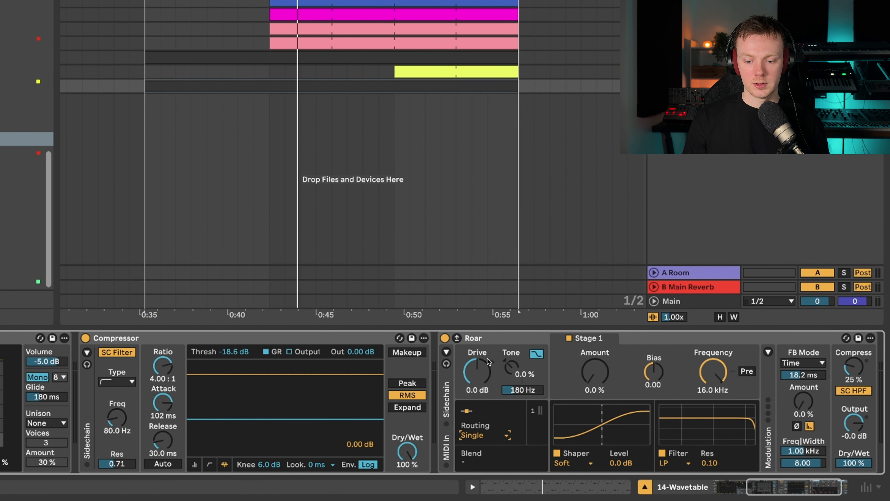
Set Roar's shaper to Diode, drive to 3 dB and shaper amount to 75%, and audition the result
left_click(574, 463)
left_click(573, 370)
left_click_drag(477, 372, 477, 361)
left_click(591, 371)
type("7")
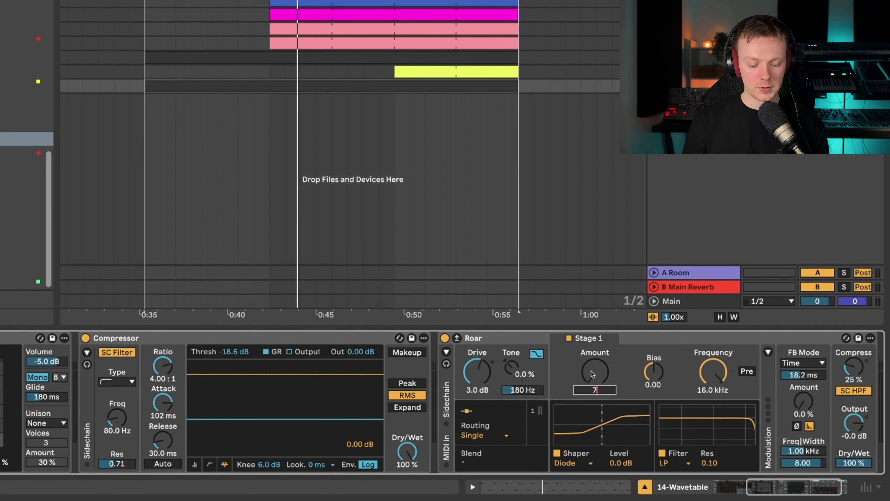
type("5")
key("Return")
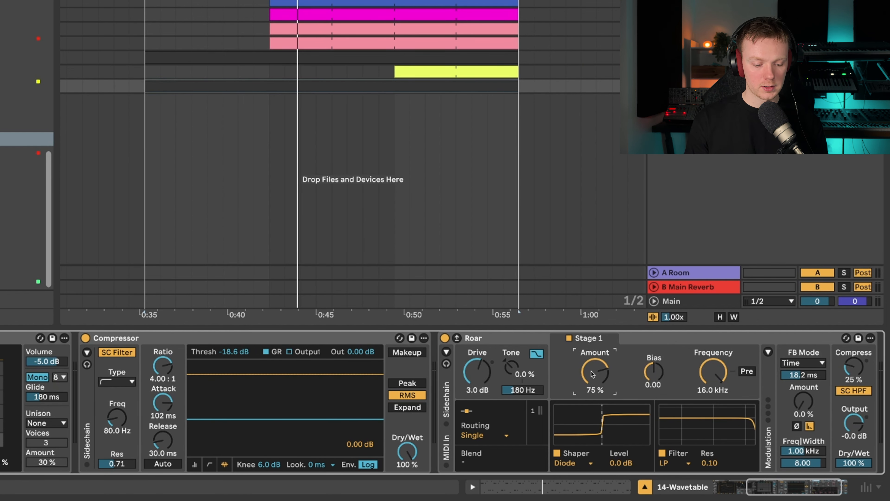
key("space")
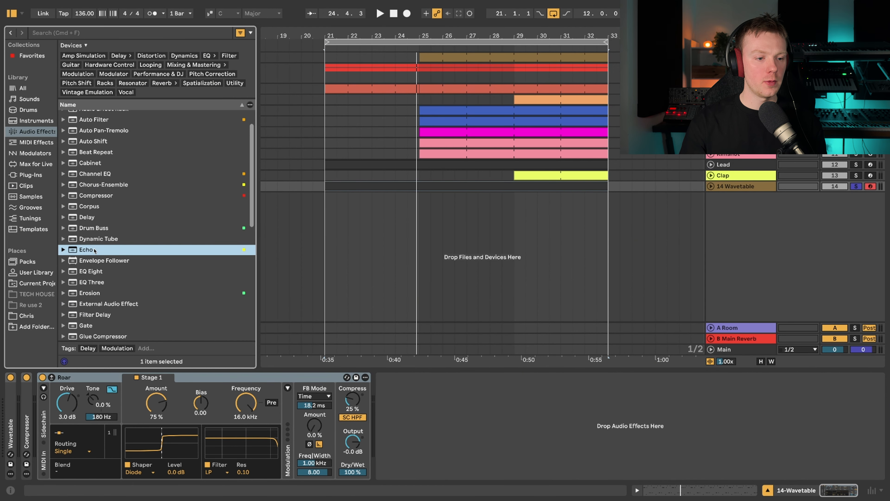
Add Echo after Roar and group it into an Audio Effect Rack with a second, empty chain
double_click(94, 251)
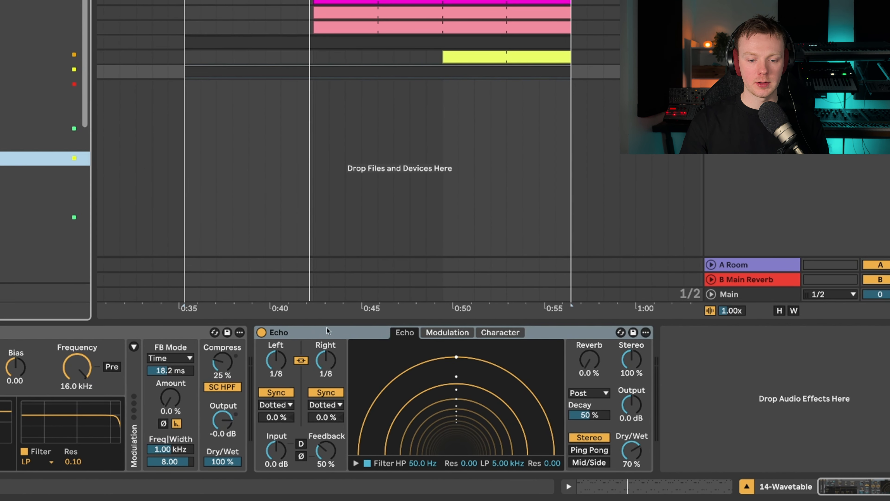
left_click(323, 329)
key("ctrl+g")
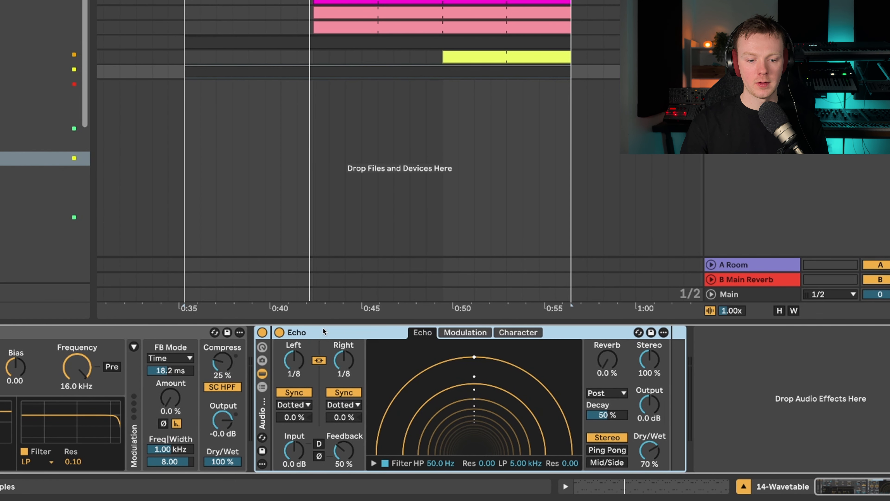
key("ctrl+g")
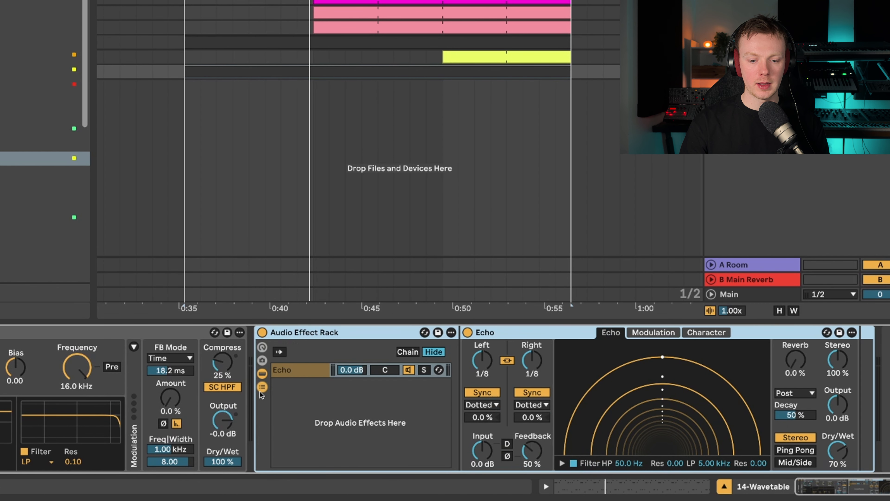
right_click(319, 393)
left_click(328, 398)
On the Echo chain, set dry/wet to 100% and unlink the delay channels, with the left one synced to Notes
left_click(299, 370)
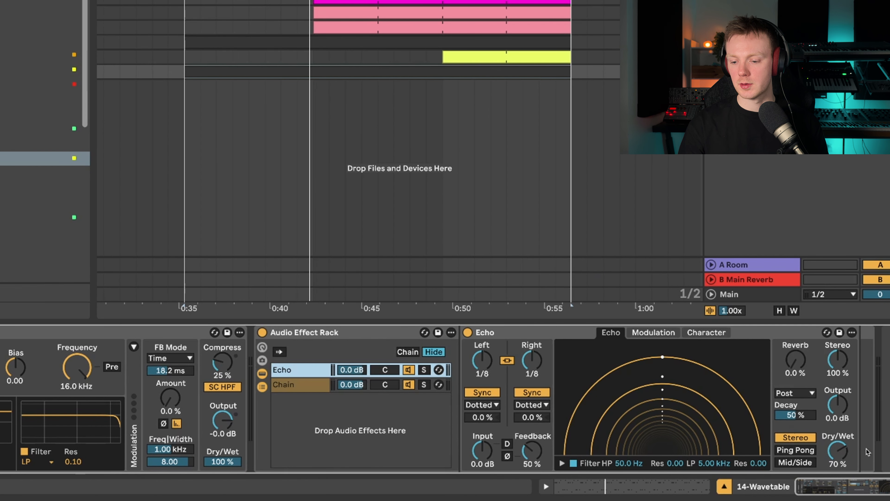
left_click_drag(837, 451, 838, 421)
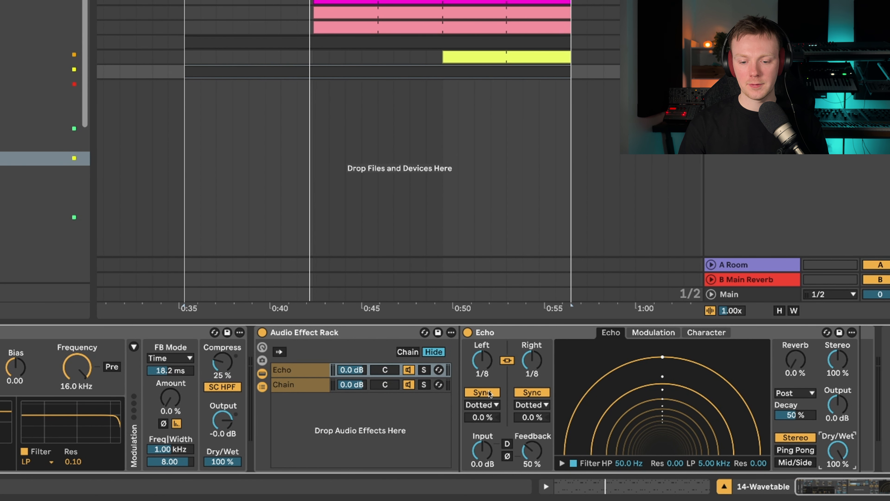
left_click(507, 360)
left_click(482, 405)
left_click(481, 378)
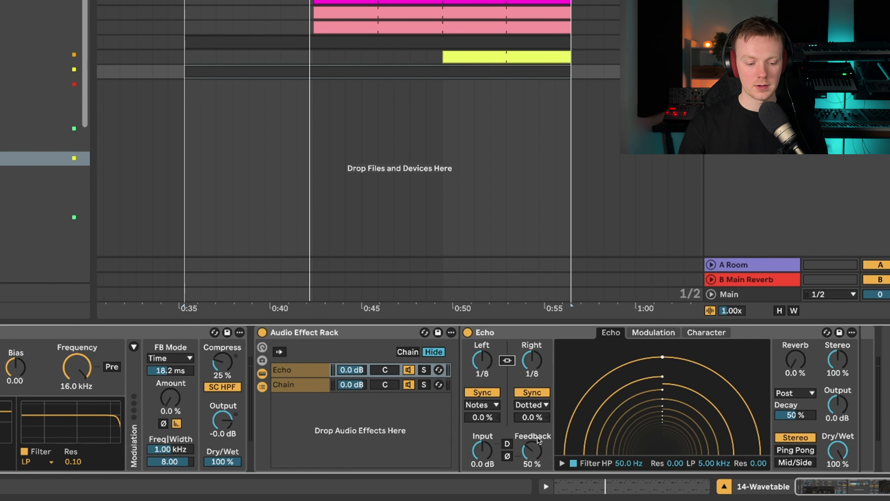
Expand Echo's filter curve display
left_click(562, 462)
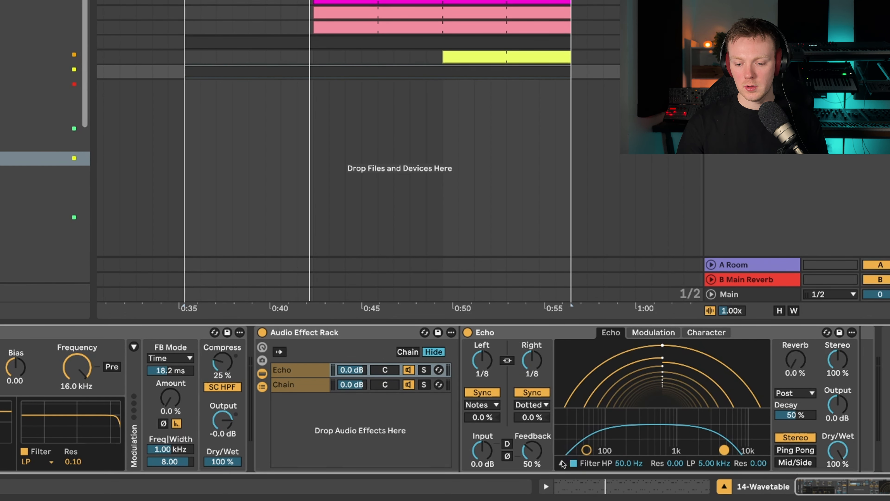